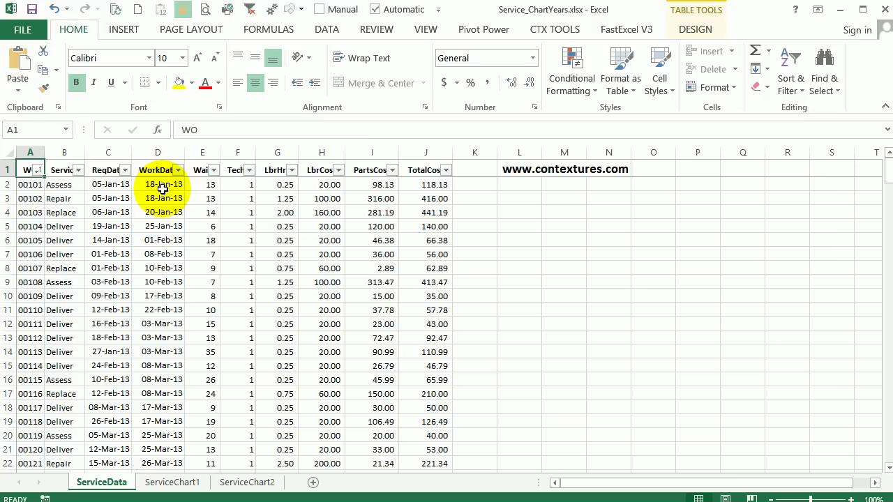
Create a PivotTable from the WorkOrders table, placed on the existing ServiceChart1 sheet at cell A3
{"action": "left_click", "coordinate": [163, 184]}
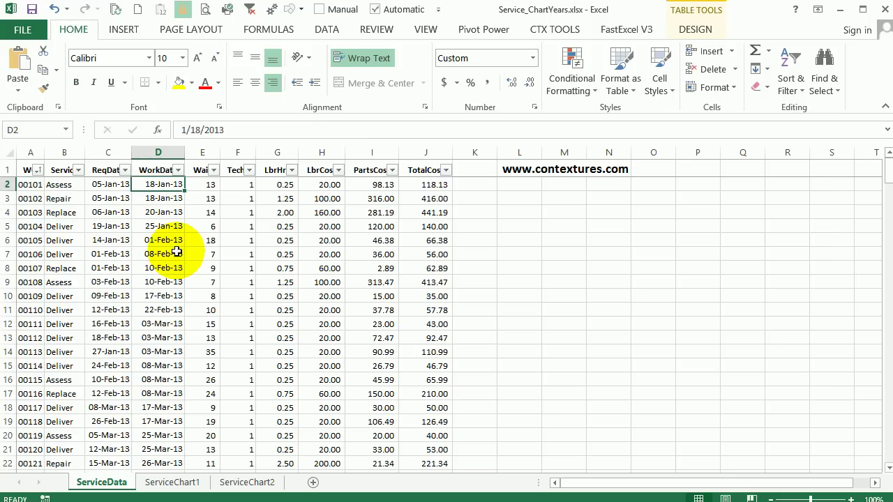
{"action": "left_click", "coordinate": [122, 32]}
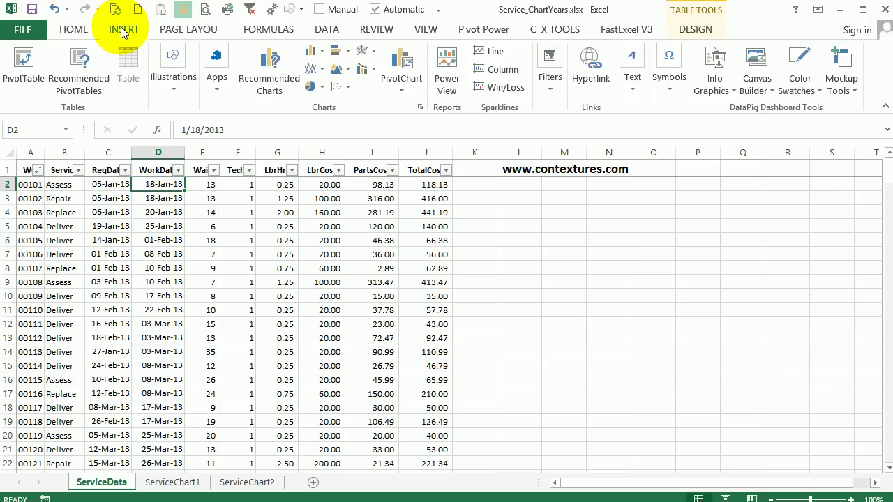
{"action": "left_click", "coordinate": [29, 60]}
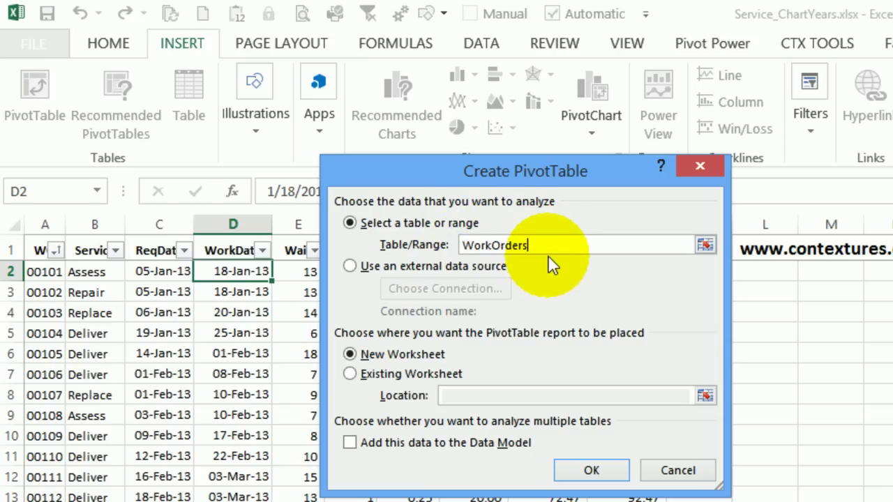
{"action": "left_click", "coordinate": [350, 372]}
{"action": "left_click", "coordinate": [479, 395]}
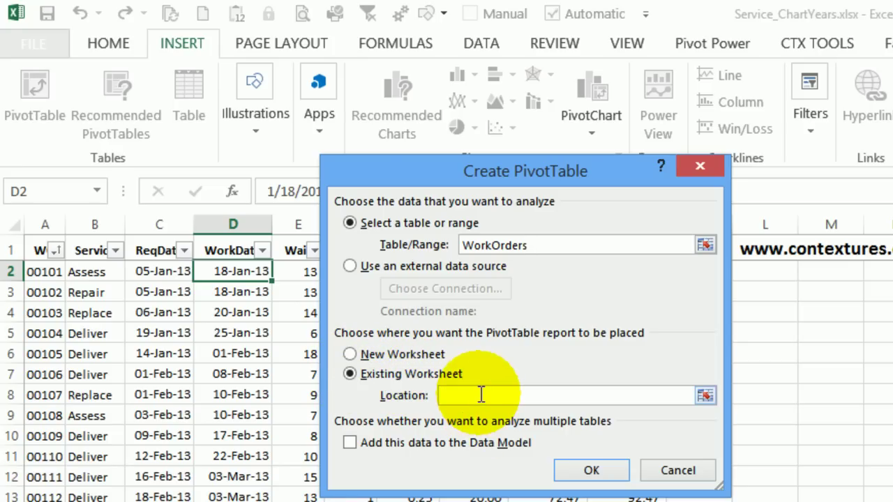
{"action": "left_click", "coordinate": [706, 396]}
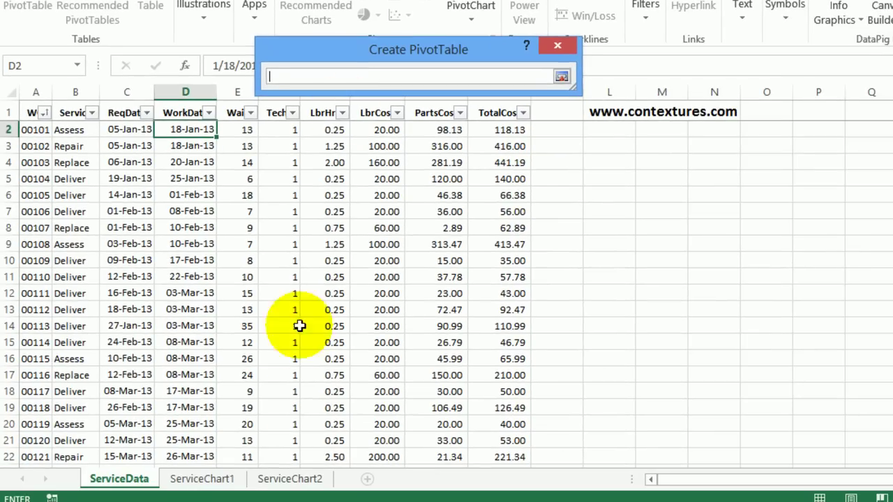
{"action": "left_click", "coordinate": [220, 481]}
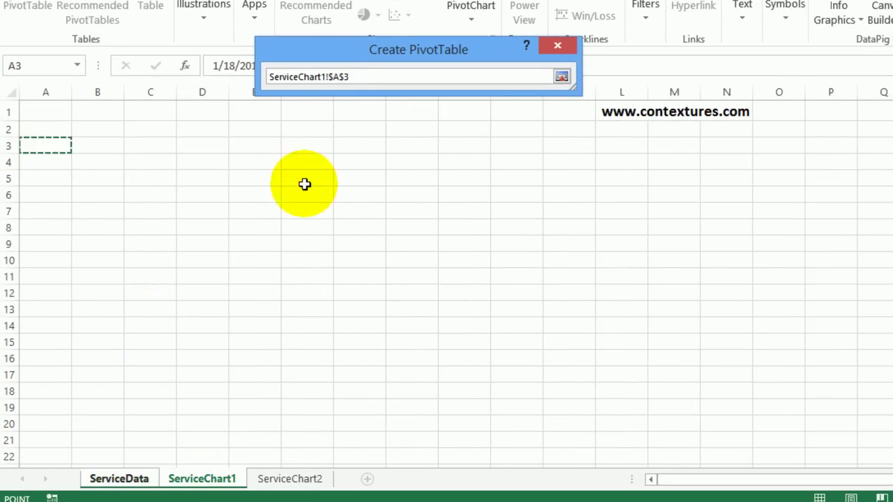
{"action": "left_click", "coordinate": [560, 47]}
{"action": "left_click", "coordinate": [483, 288]}
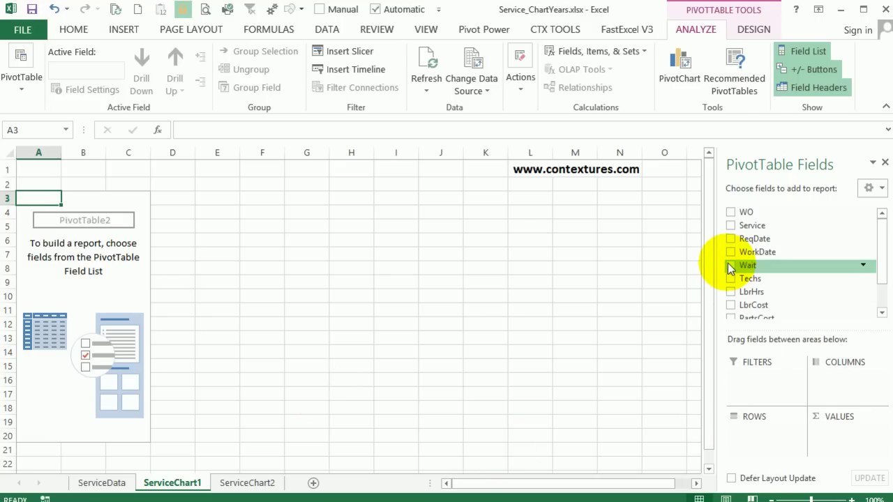
Add WorkDate to the PivotTable's row area and WO to its values area as a count
{"action": "left_click", "coordinate": [731, 252]}
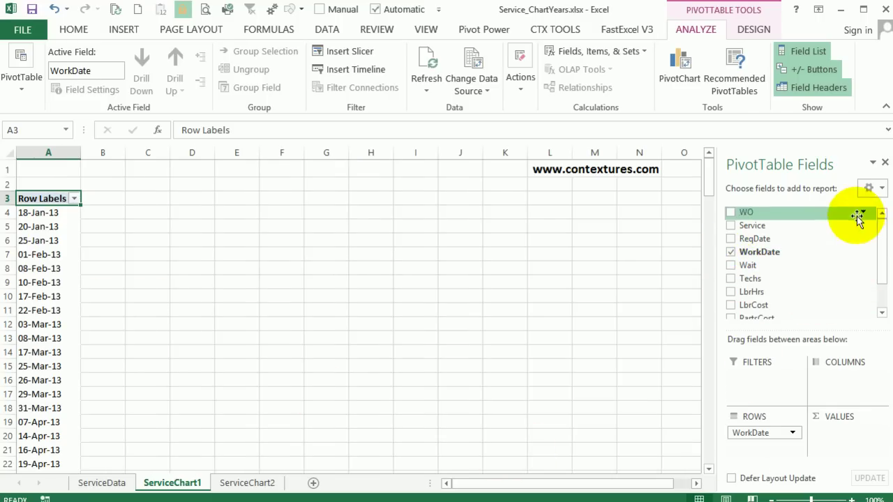
{"action": "left_click_drag", "start_coordinate": [741, 212], "coordinate": [858, 448]}
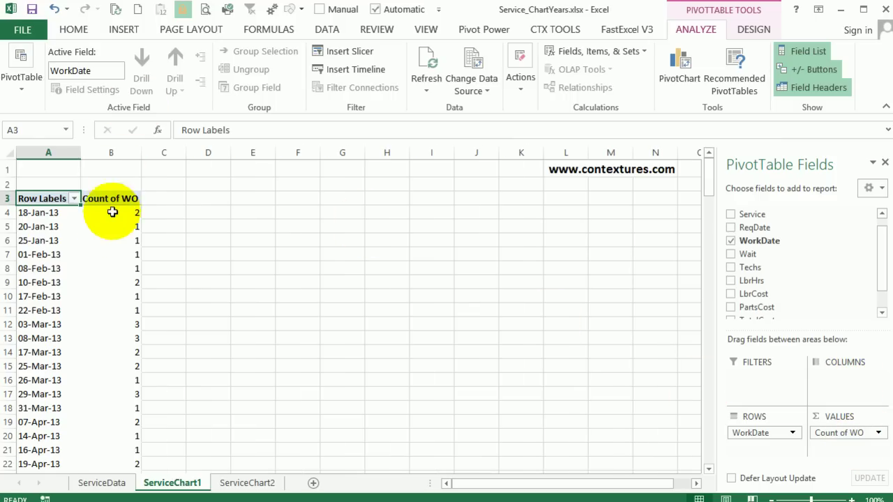
{"action": "mouse_move", "coordinate": [119, 224]}
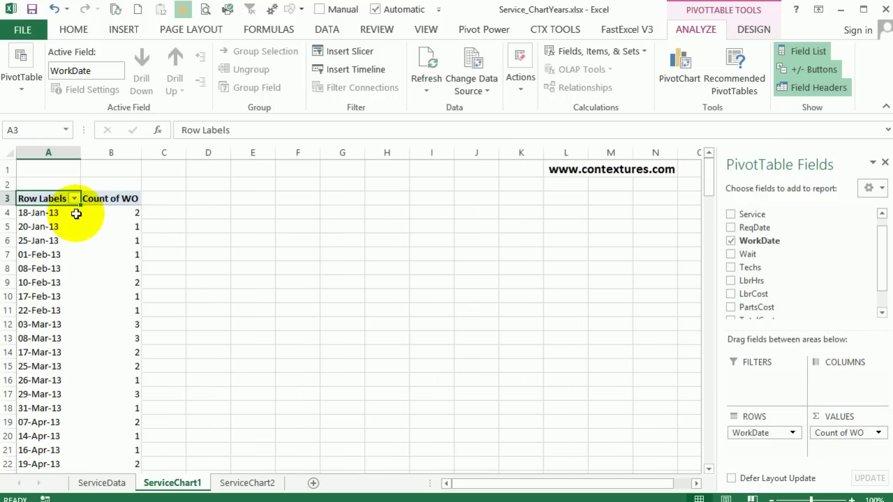
{"action": "mouse_move", "coordinate": [77, 214]}
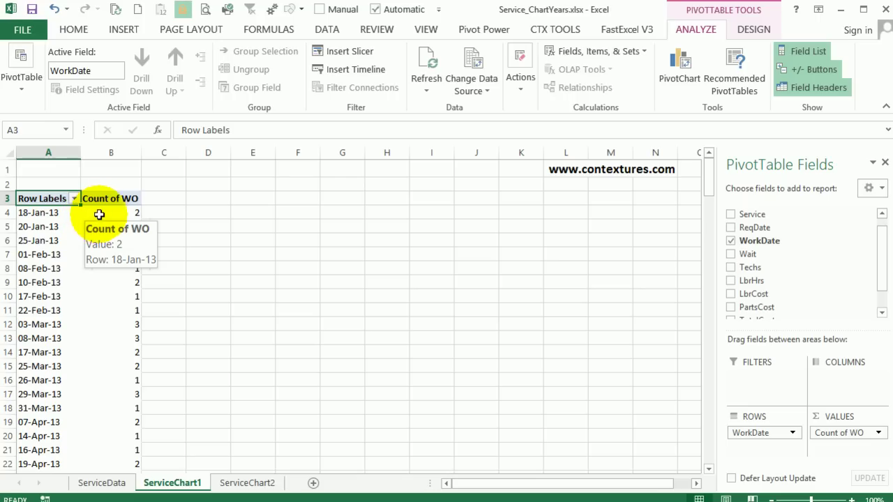
Insert a Line PivotChart based on the work order PivotTable
{"action": "left_click", "coordinate": [103, 211]}
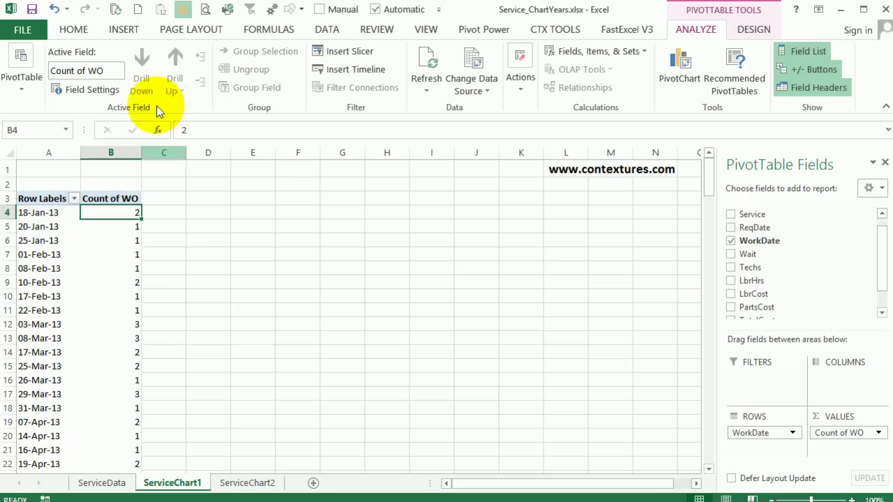
{"action": "left_click", "coordinate": [120, 30]}
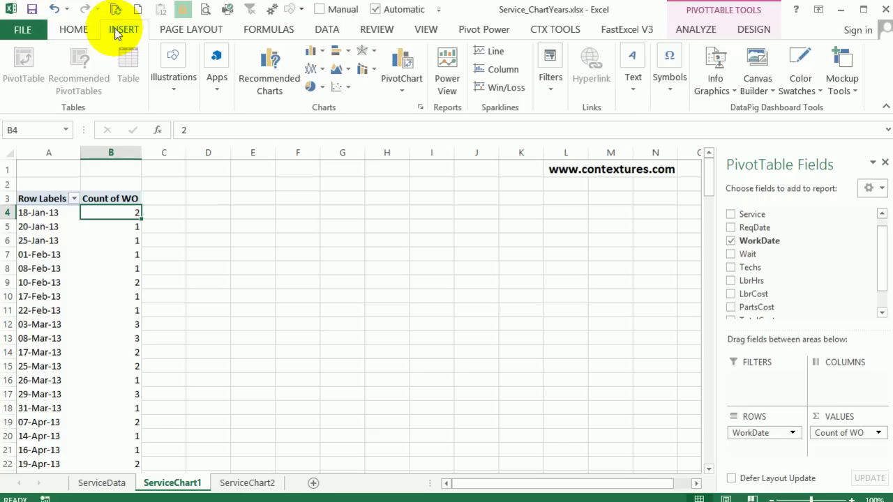
{"action": "left_click", "coordinate": [398, 65]}
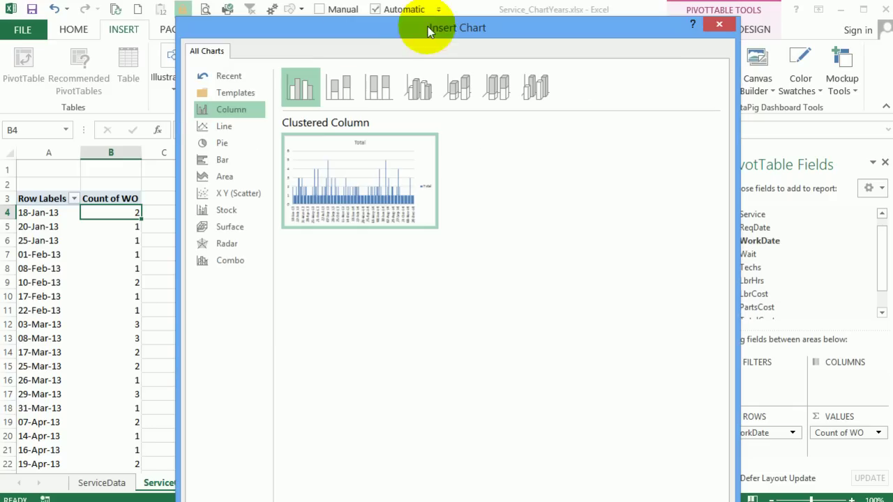
{"action": "left_click", "coordinate": [219, 129]}
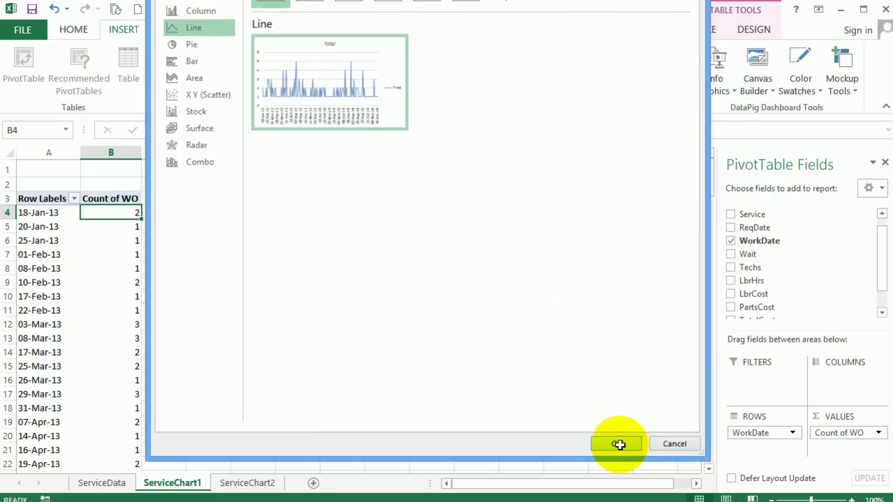
{"action": "left_click", "coordinate": [618, 444]}
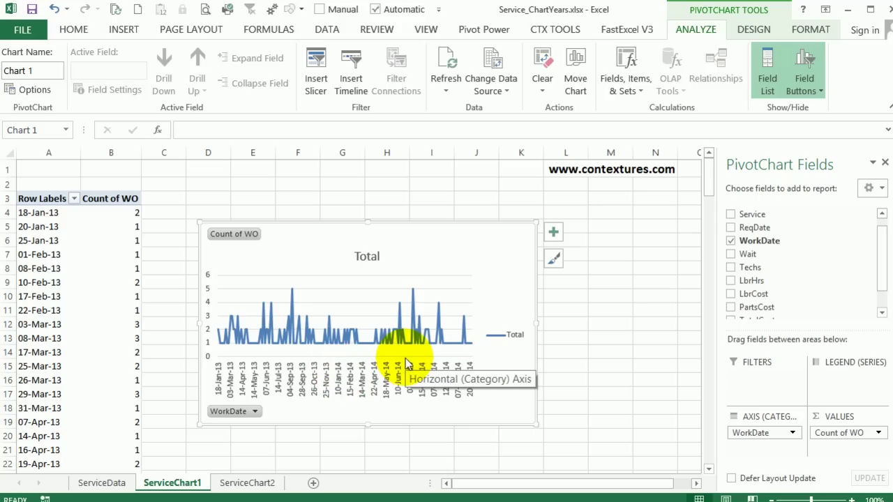
Group the WorkDate row labels by Months and Years
{"action": "left_click", "coordinate": [53, 215]}
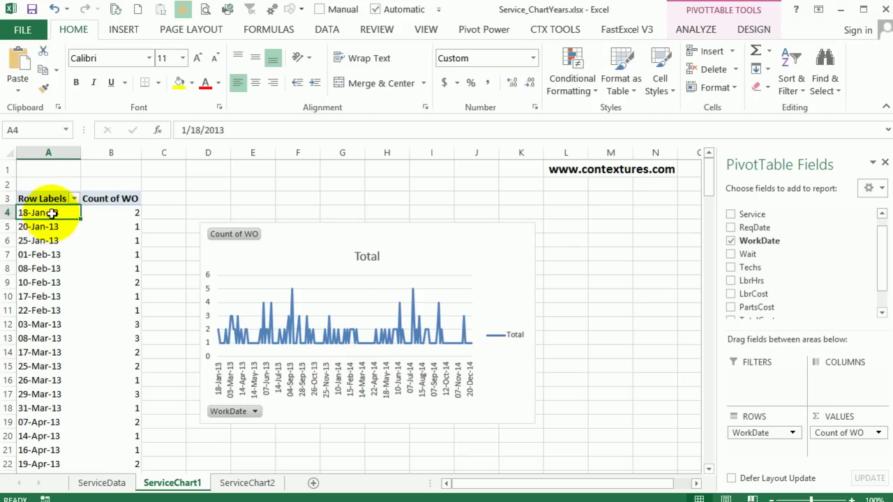
{"action": "right_click", "coordinate": [46, 217]}
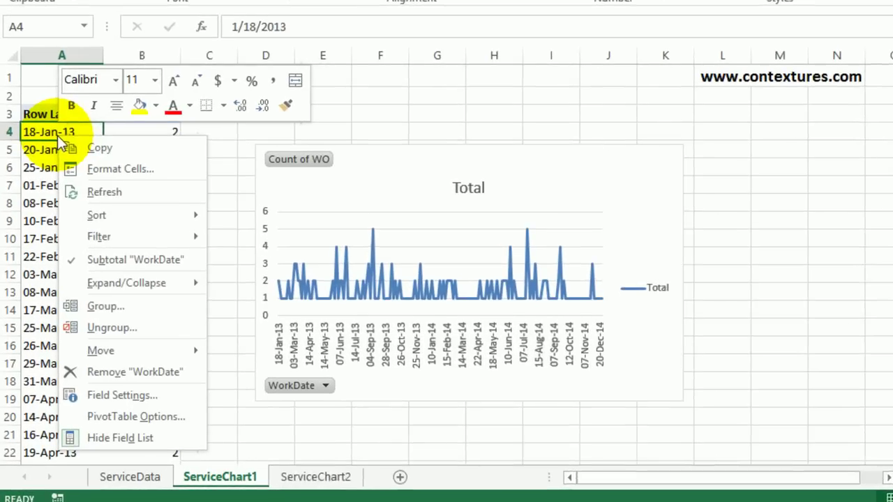
{"action": "left_click", "coordinate": [104, 310]}
{"action": "left_click_drag", "start_coordinate": [154, 175], "coordinate": [404, 28]}
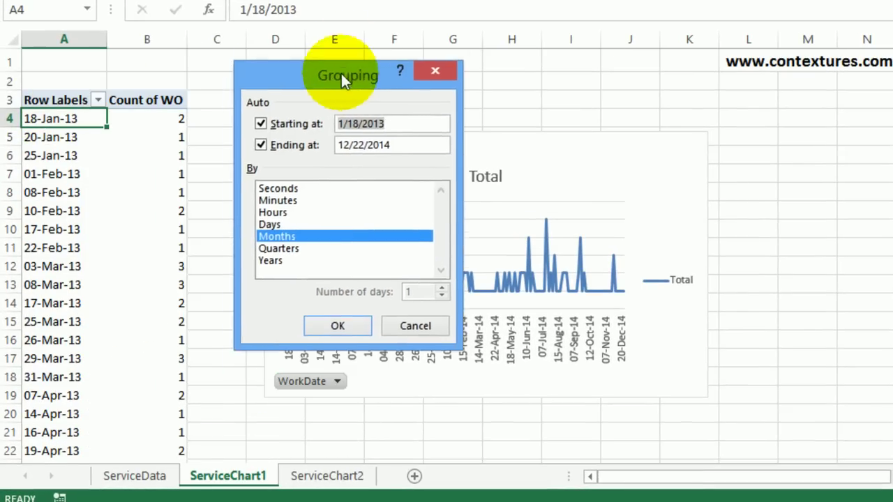
{"action": "left_click", "coordinate": [347, 209]}
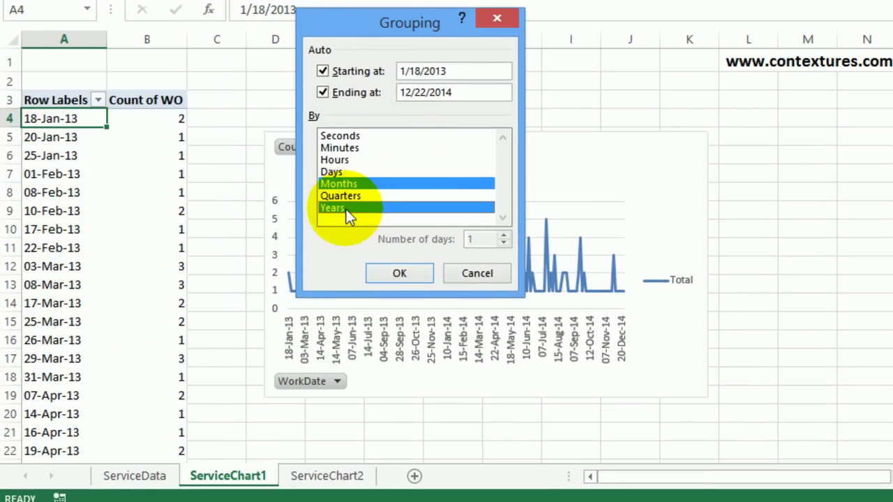
{"action": "left_click", "coordinate": [401, 274]}
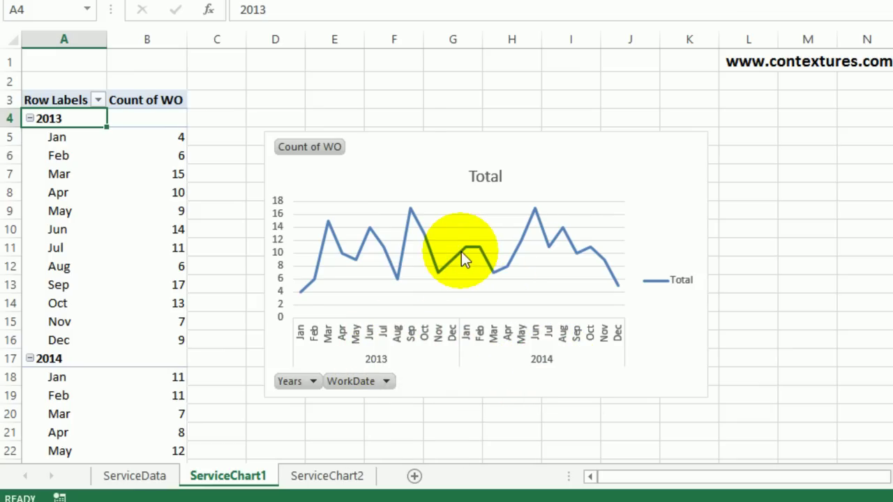
Move the Years field from Rows to Columns and reposition the chart beside the PivotTable, clear of its data
{"action": "mouse_move", "coordinate": [465, 259]}
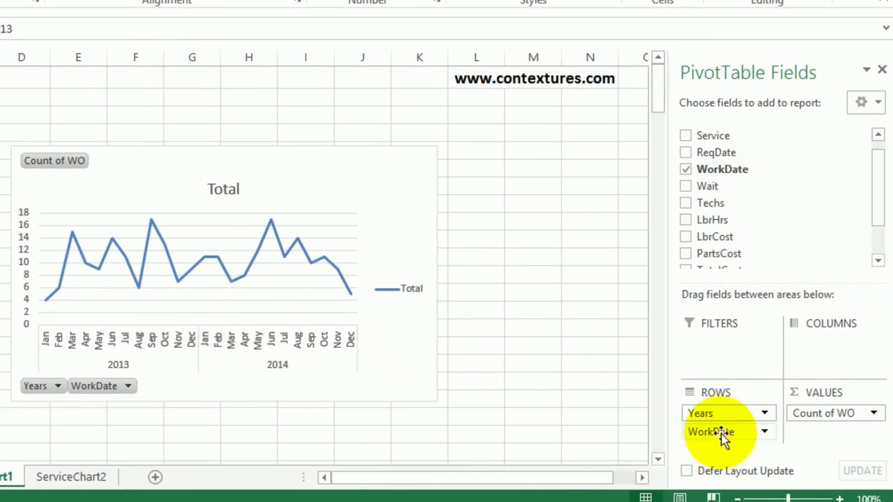
{"action": "mouse_move", "coordinate": [729, 413]}
{"action": "left_mouse_down"}
{"action": "mouse_move", "coordinate": [735, 433]}
{"action": "mouse_move", "coordinate": [733, 414]}
{"action": "left_mouse_up"}
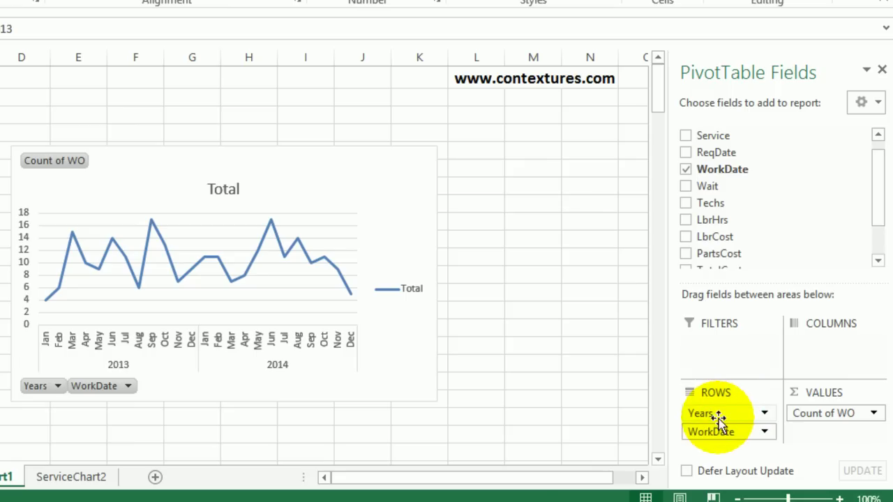
{"action": "left_click", "coordinate": [705, 415]}
{"action": "left_click_drag", "start_coordinate": [703, 414], "coordinate": [812, 340]}
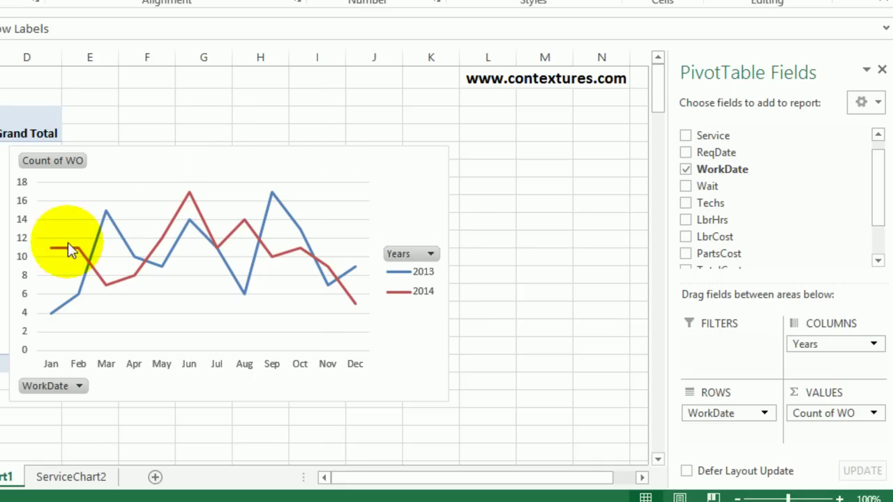
{"action": "left_click_drag", "start_coordinate": [583, 173], "coordinate": [659, 137]}
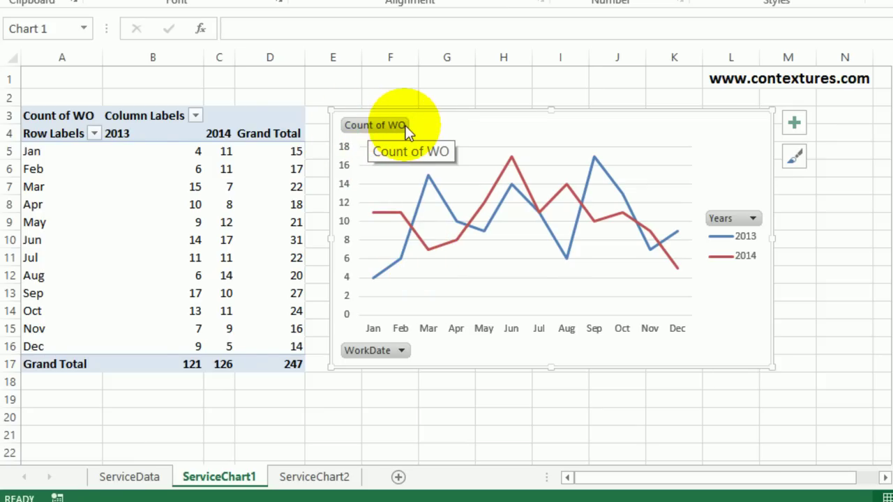
Rename the PivotTable's value field heading in A3 to Work Orders and hide the axis field buttons on the chart
{"action": "left_click", "coordinate": [61, 115]}
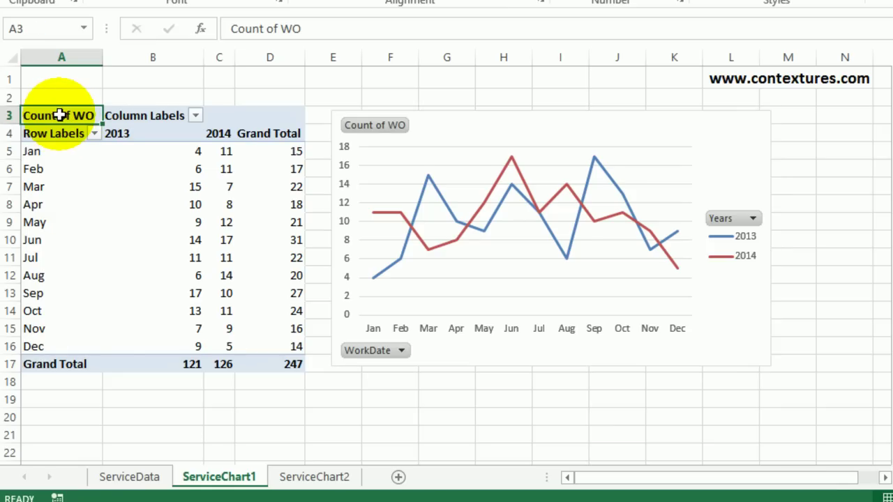
{"action": "type", "text": "Work Orders"}
{"action": "key", "text": "Return"}
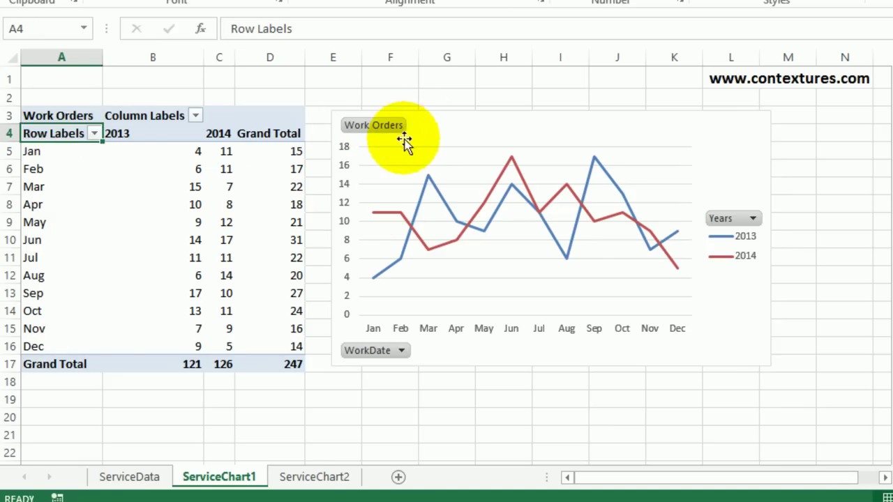
{"action": "right_click", "coordinate": [367, 351]}
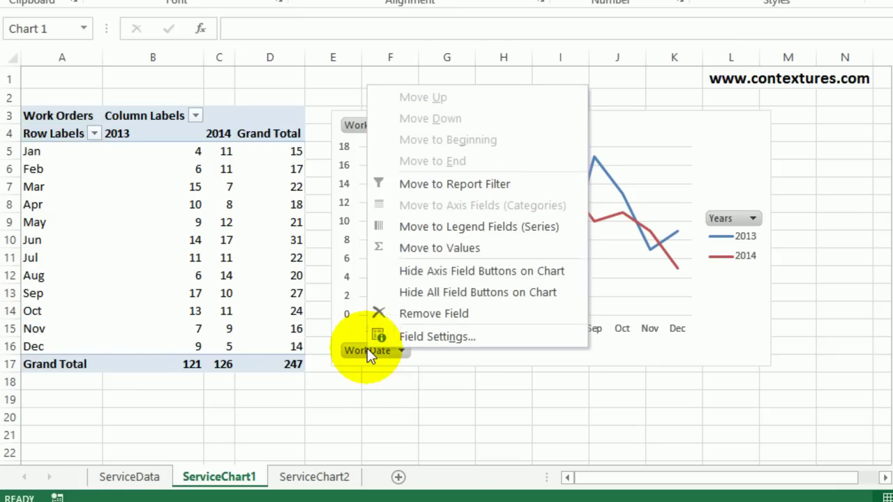
{"action": "left_click", "coordinate": [426, 275]}
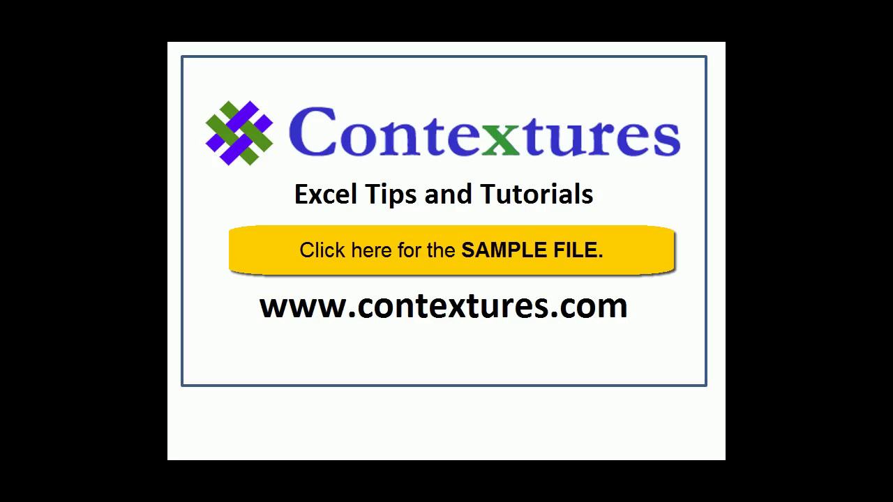